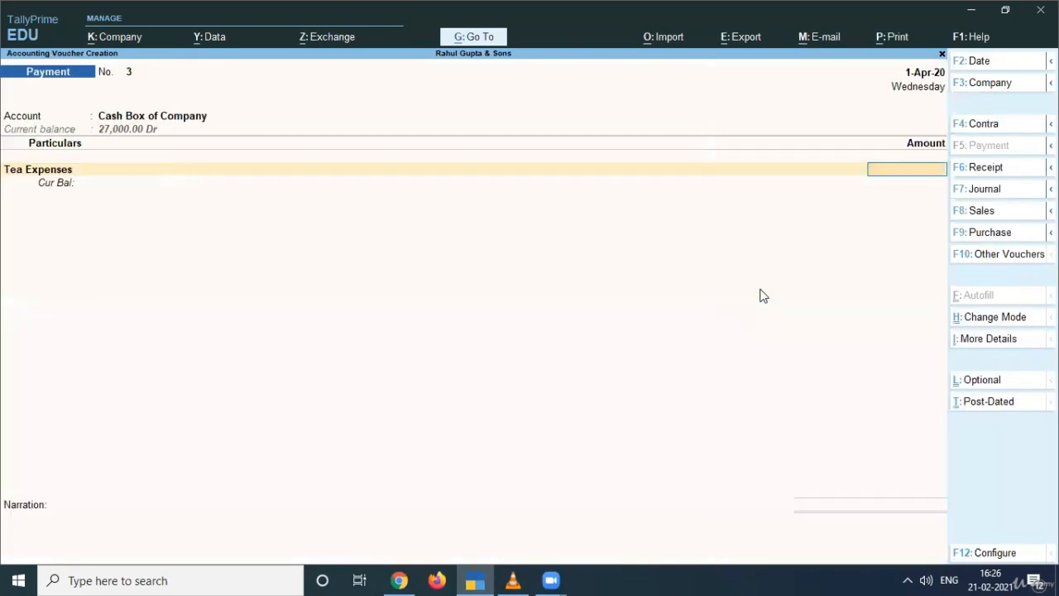
- Enter 100 as the Tea Expenses amount, accept payment voucher No. 3, then view the lesson slide
{"action": "key", "text": "alt+Tab"}
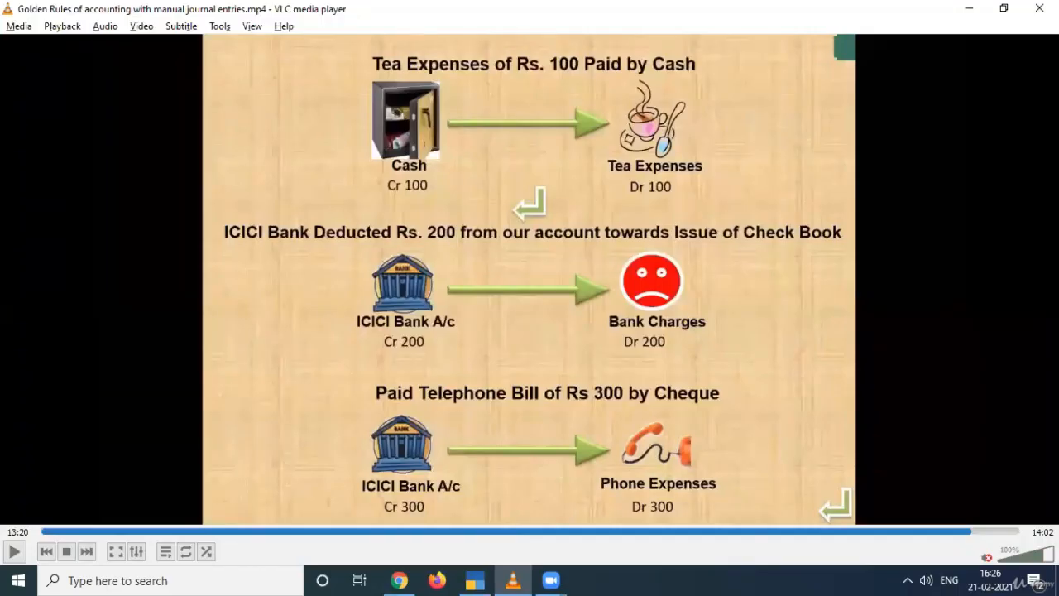
{"action": "key", "text": "alt+Tab"}
{"action": "type", "text": "100"}
{"action": "key", "text": "Return"}
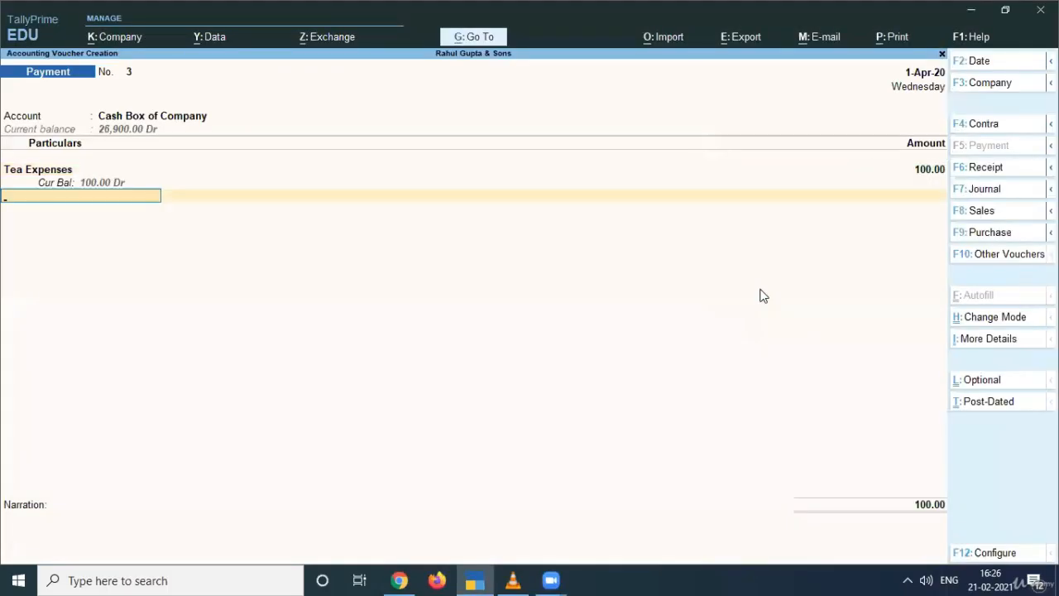
{"action": "key", "text": "Return"}
{"action": "key", "text": "Return"}
{"action": "key", "text": "Return"}
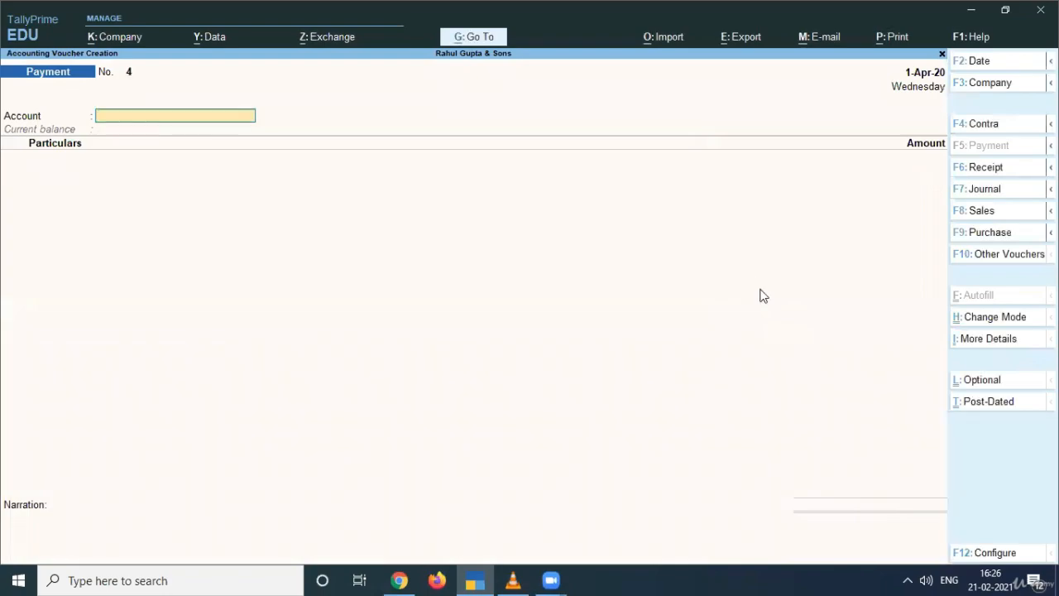
{"action": "key", "text": "alt+Tab"}
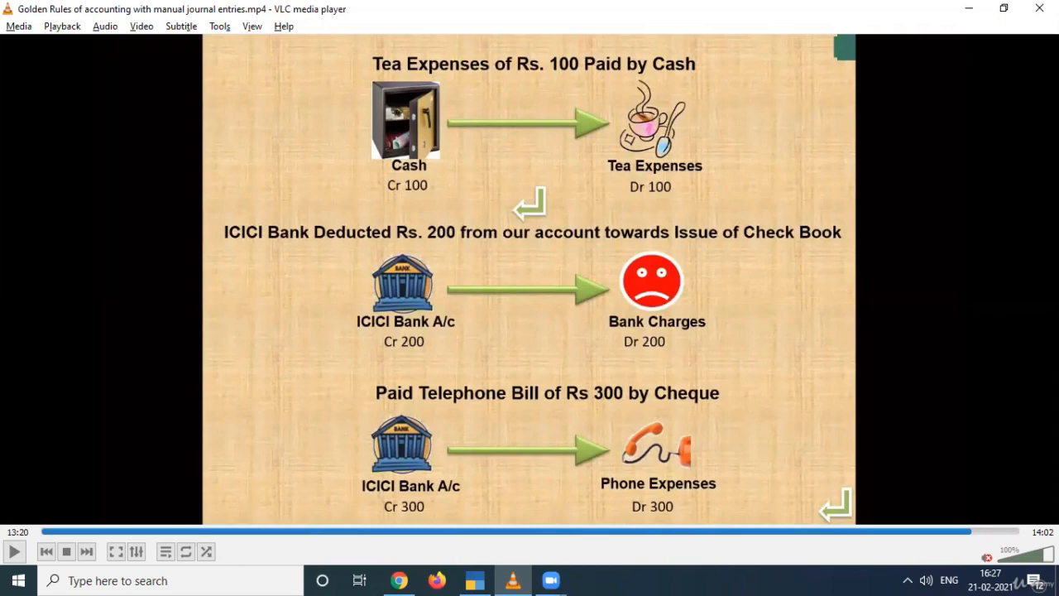
- Select Icici Bank A/c as the paying account on payment voucher No. 4
{"action": "key", "text": "alt+Tab"}
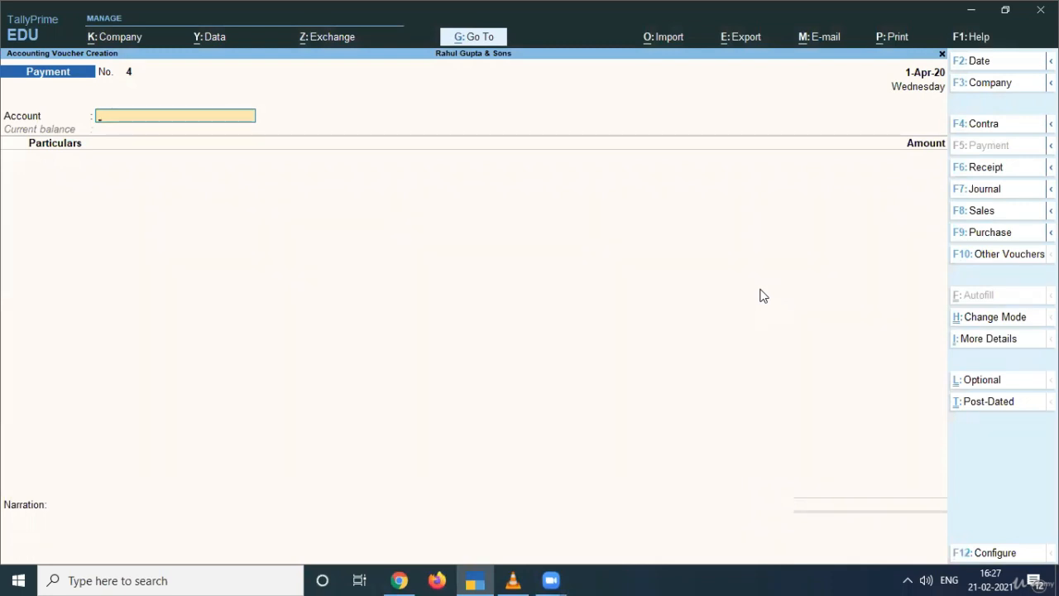
{"action": "type", "text": "ic"}
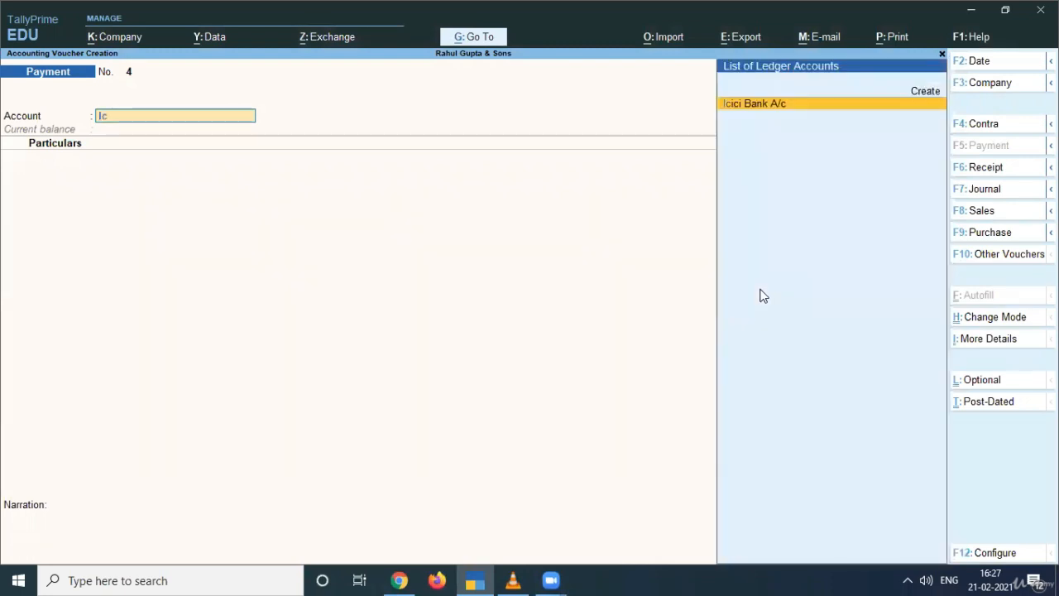
{"action": "key", "text": "Return"}
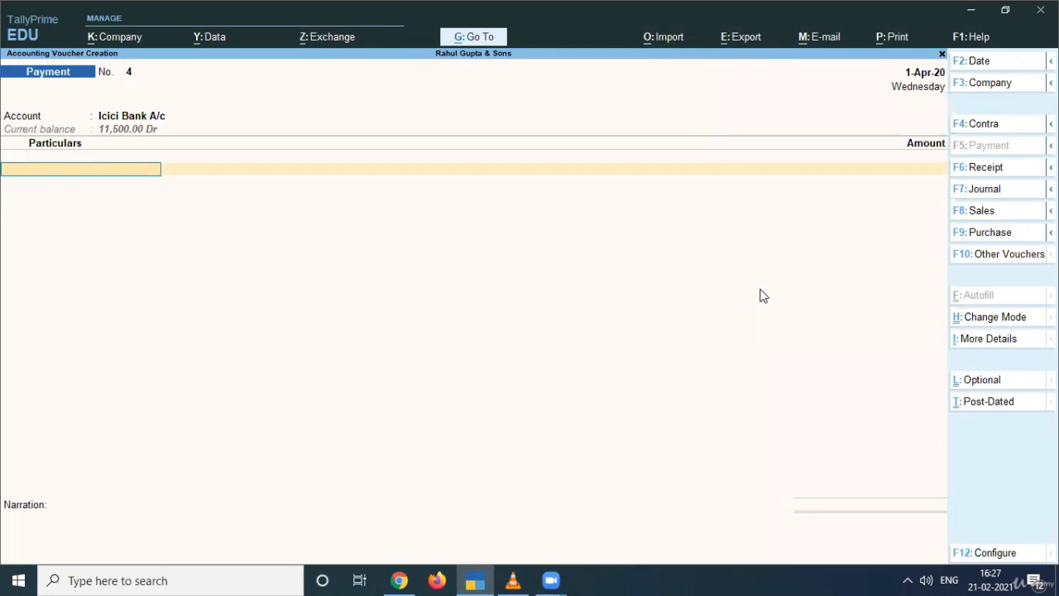
{"action": "type", "text": "b"}
{"action": "key", "text": "BackSpace"}
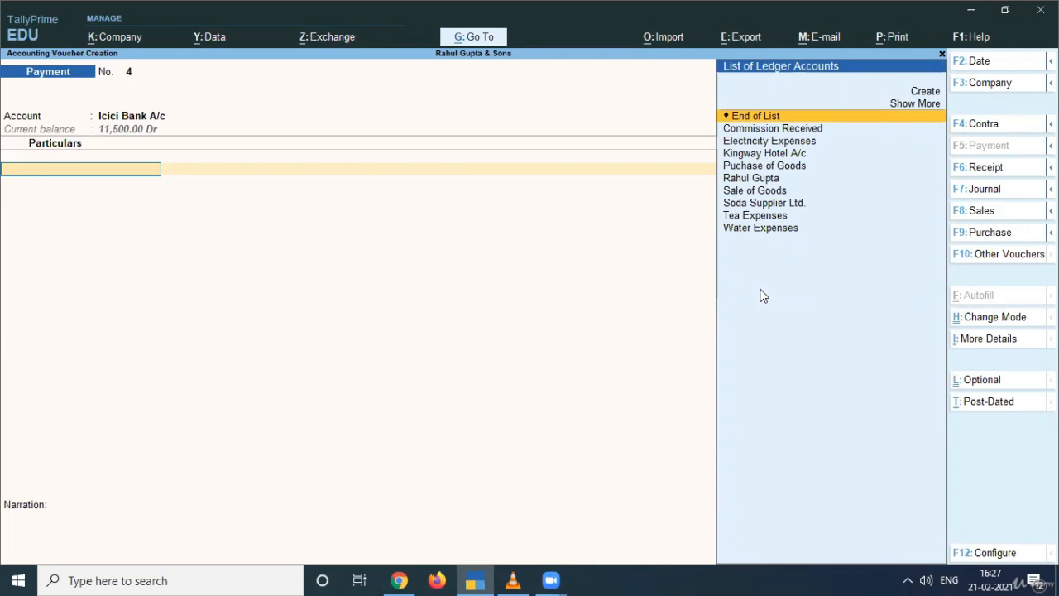
- Create a new 'Bank Charges' ledger under Indirect Expenses
{"action": "key", "text": "alt+c"}
{"action": "type", "text": "B"}
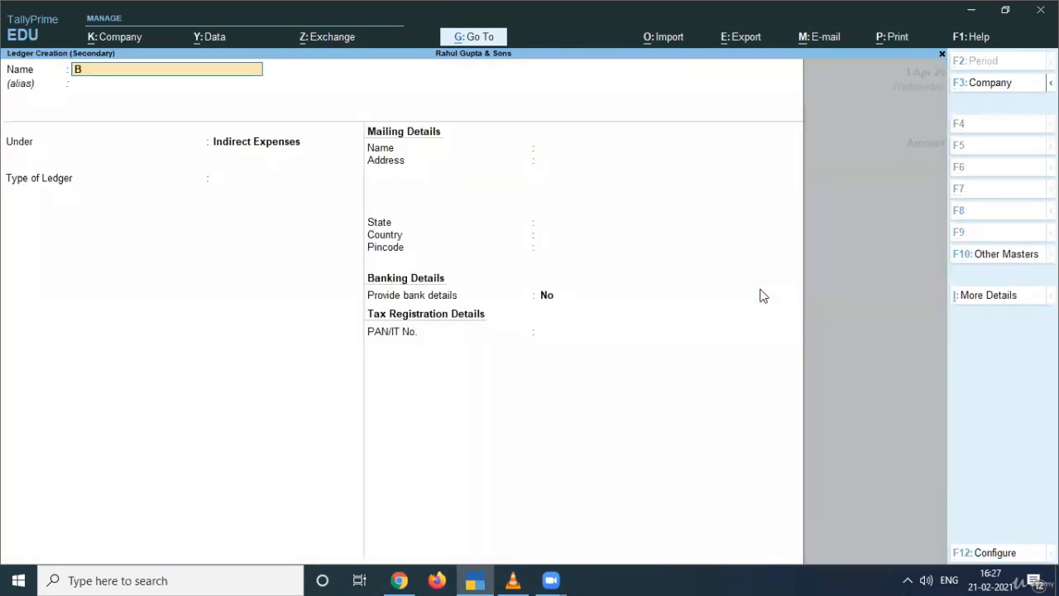
{"action": "type", "text": "ank Charges"}
{"action": "key", "text": "Return"}
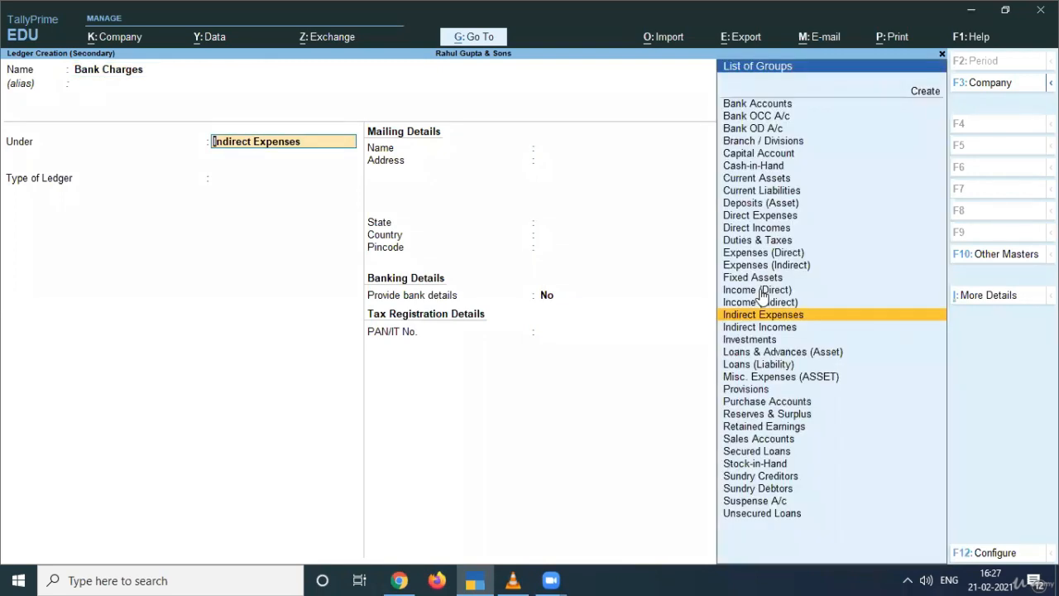
{"action": "key", "text": "Return"}
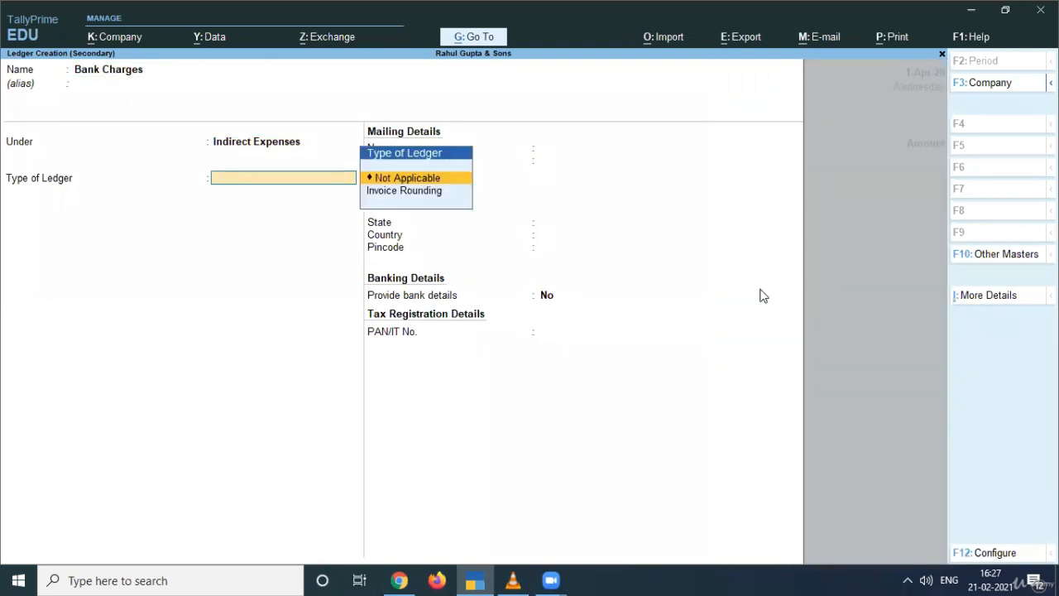
{"action": "key", "text": "Return"}
{"action": "key", "text": "Return"}
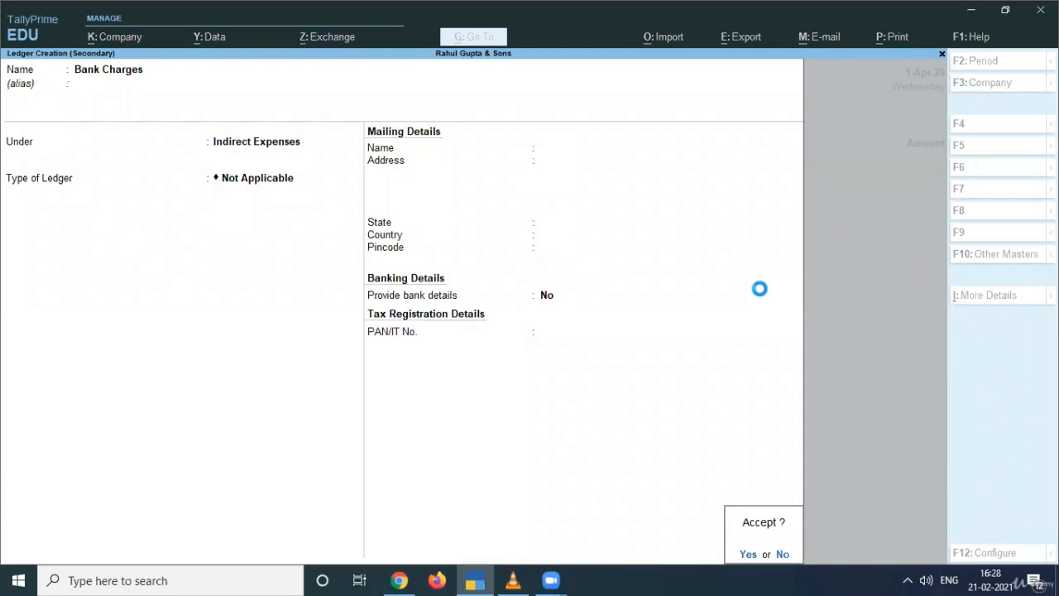
{"action": "key", "text": "Return"}
- Enter 200 for Bank Charges with the bank allocation transaction type set to Others
{"action": "key", "text": "alt+Tab"}
{"action": "key", "text": "alt+Tab"}
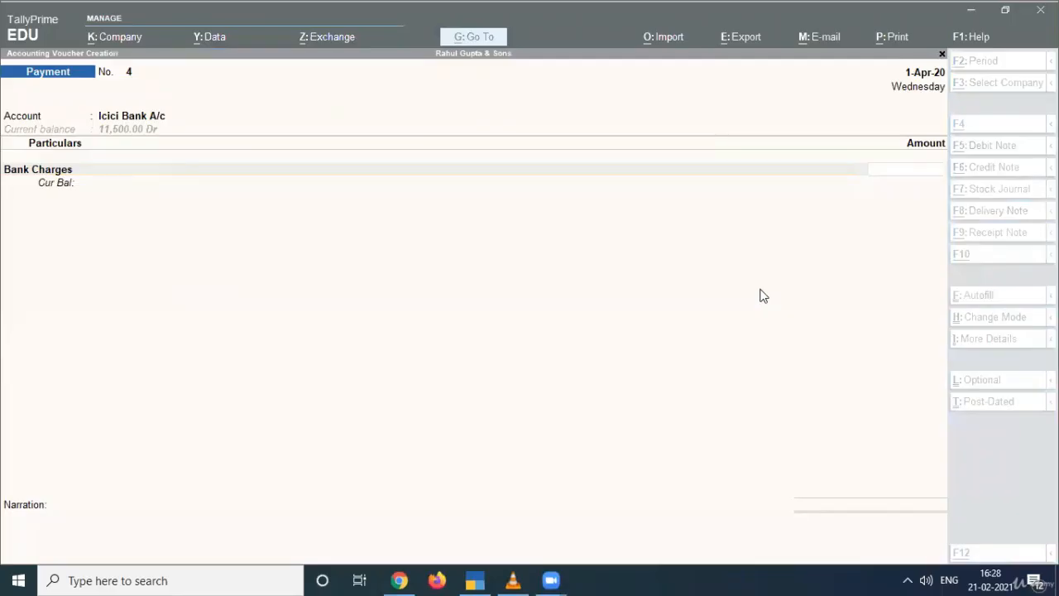
{"action": "type", "text": "200"}
{"action": "key", "text": "Return"}
{"action": "key", "text": "Return"}
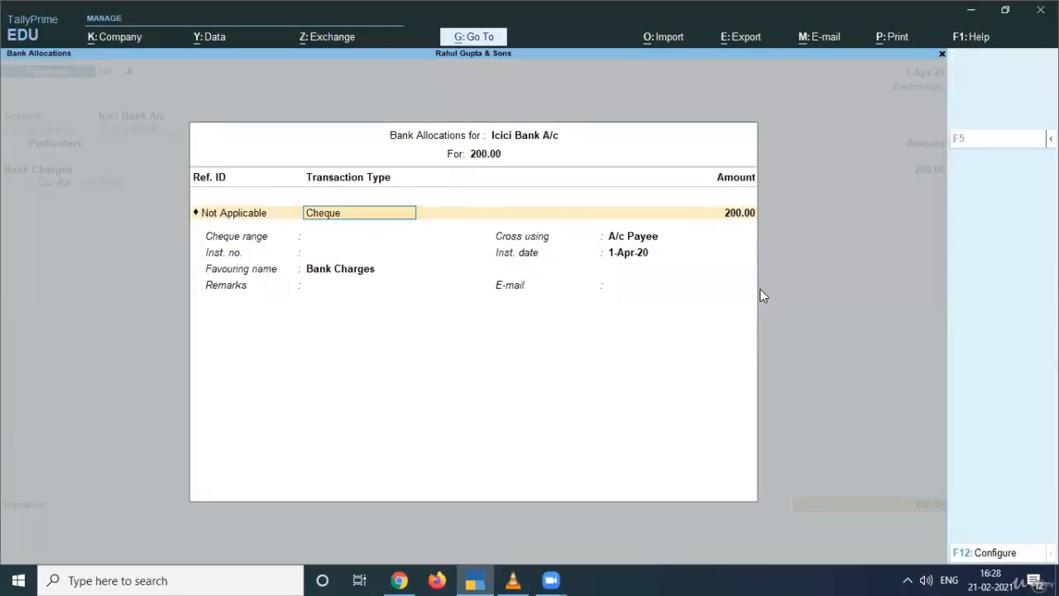
{"action": "key", "text": "Return"}
{"action": "key", "text": "Return"}
{"action": "key", "text": "Return"}
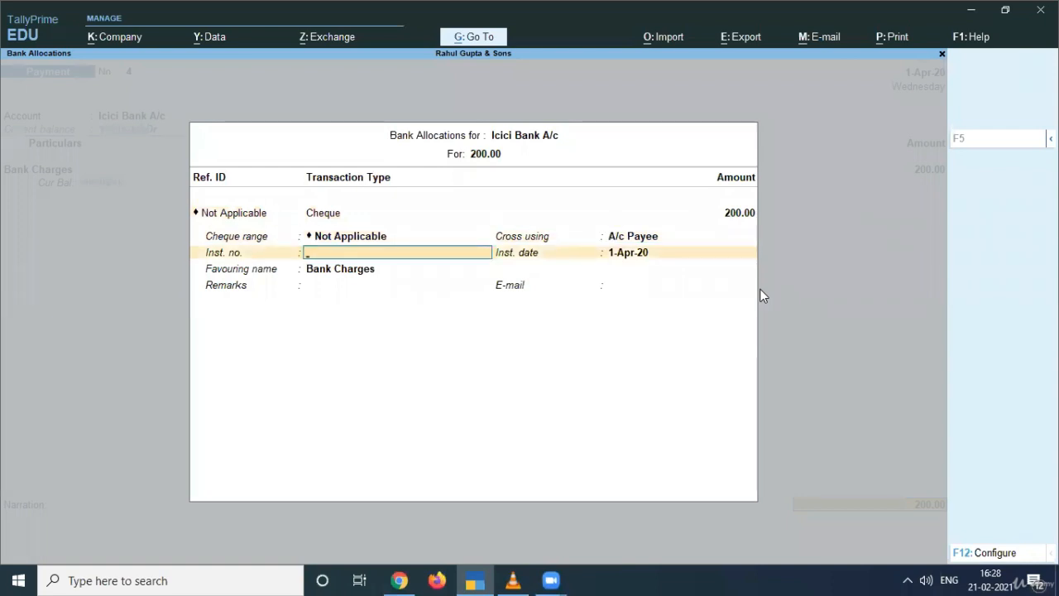
{"action": "key", "text": "BackSpace"}
{"action": "key", "text": "BackSpace"}
{"action": "key", "text": "BackSpace"}
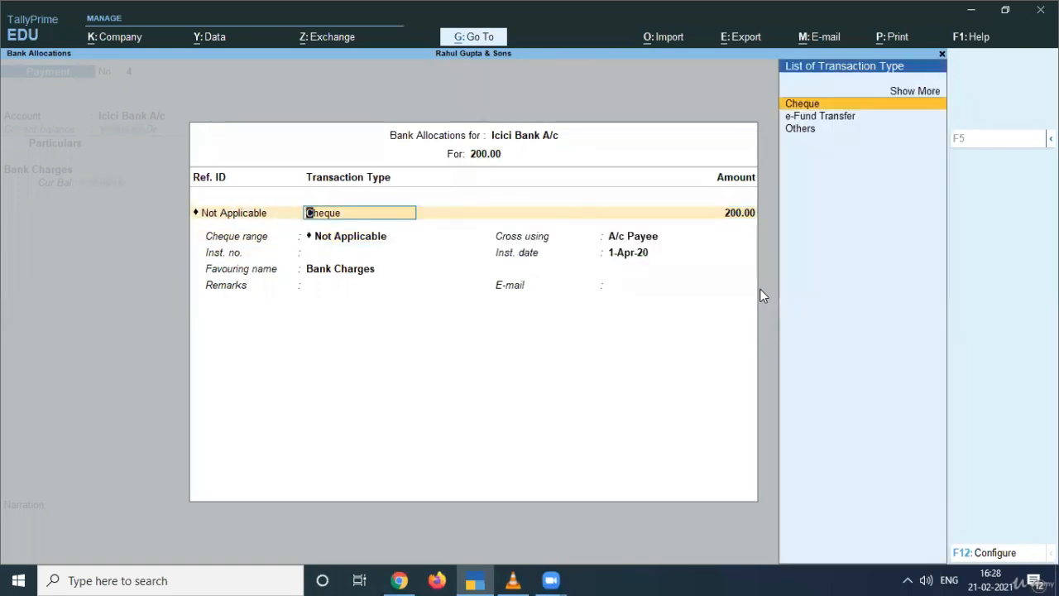
{"action": "key", "text": "Down"}
{"action": "key", "text": "Down"}
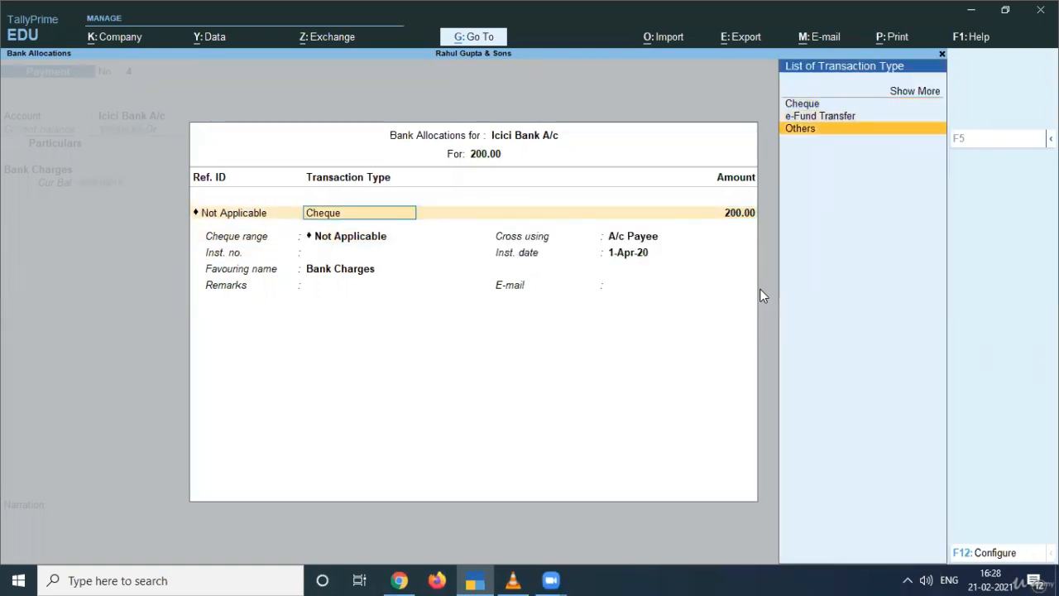
{"action": "key", "text": "Return"}
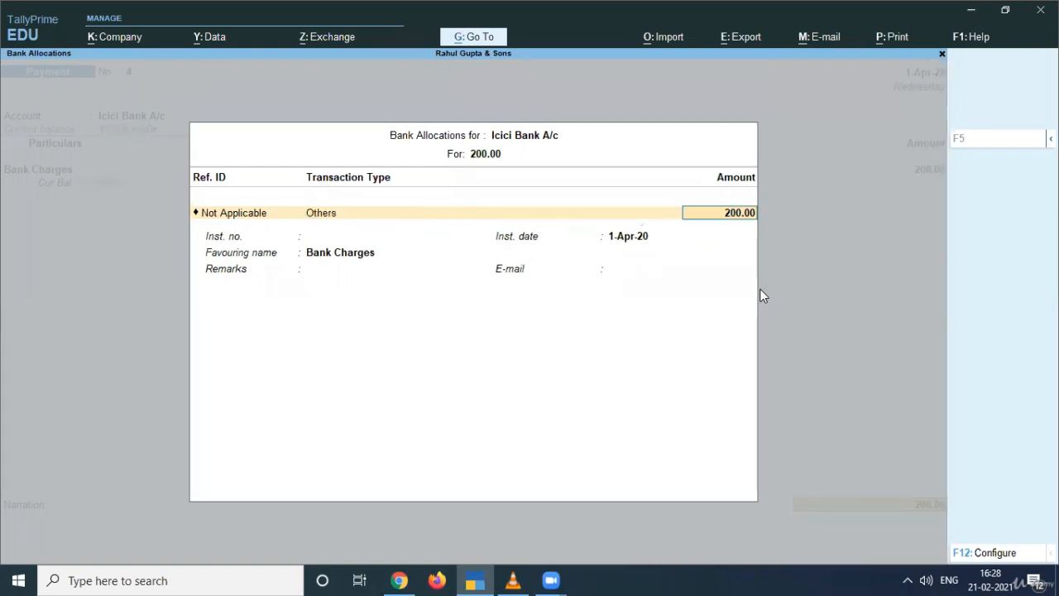
{"action": "key", "text": "Return"}
{"action": "key", "text": "Return"}
{"action": "key", "text": "Return"}
{"action": "key", "text": "Return"}
{"action": "key", "text": "Return"}
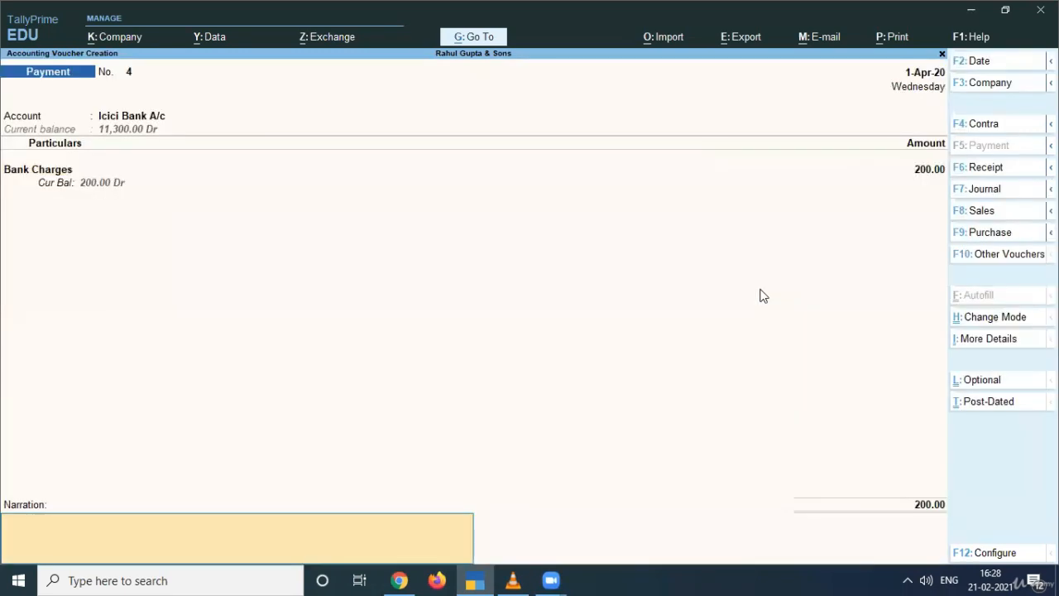
{"action": "key", "text": "Return"}
{"action": "key", "text": "Return"}
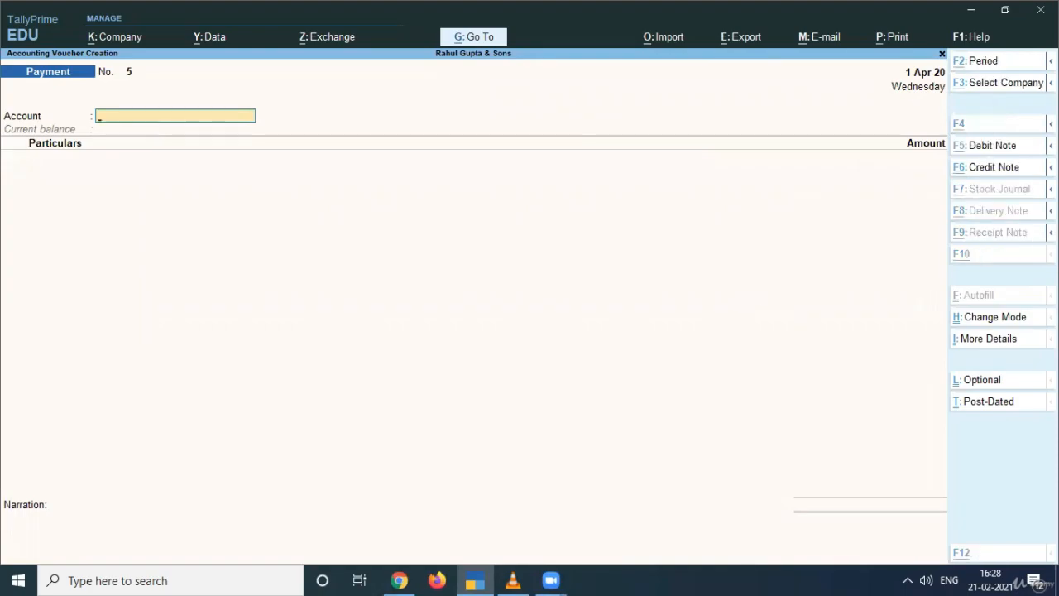
- Save voucher No. 4 and pick Icici Bank A/c as the account for voucher No. 5
{"action": "key", "text": "alt+Tab"}
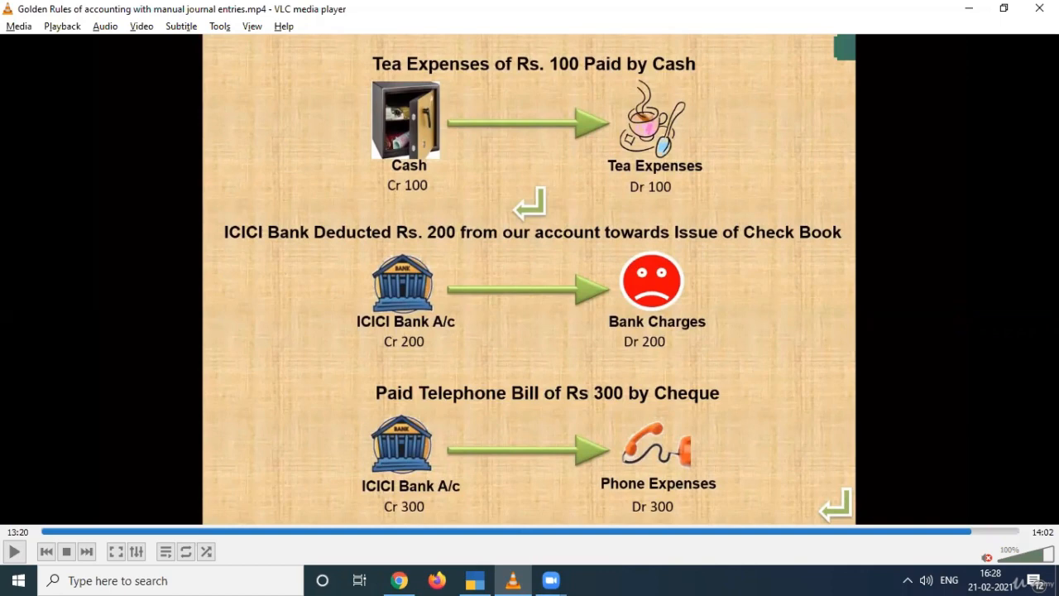
{"action": "key", "text": "alt+Tab"}
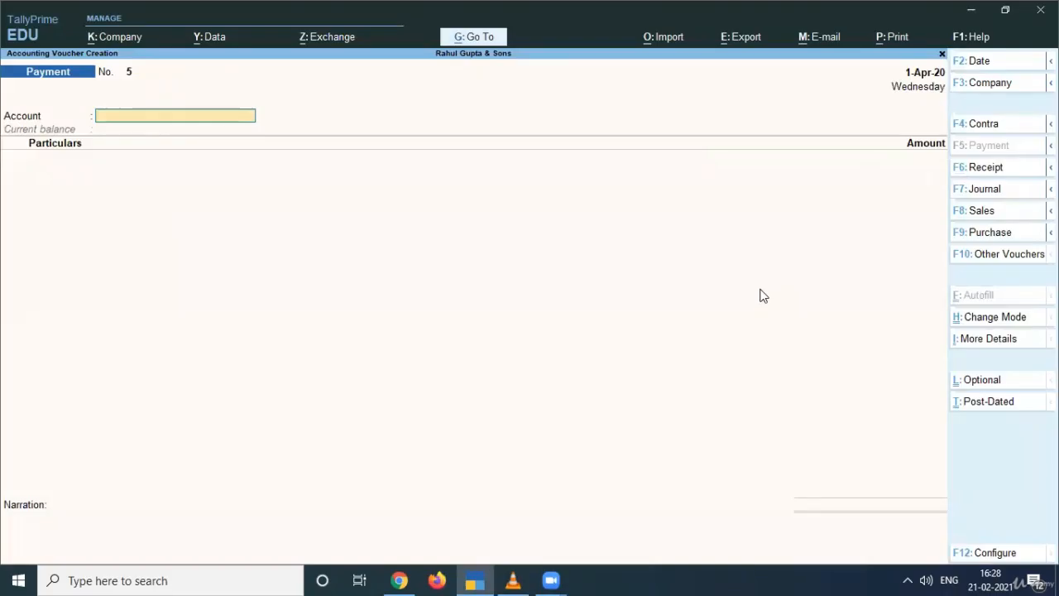
{"action": "type", "text": "ic"}
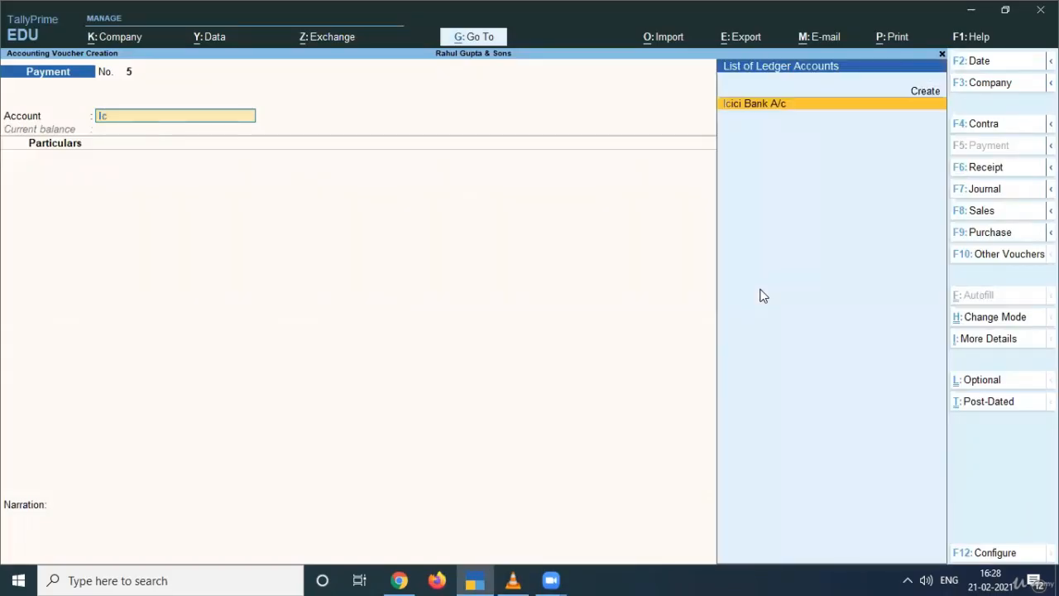
{"action": "key", "text": "Return"}
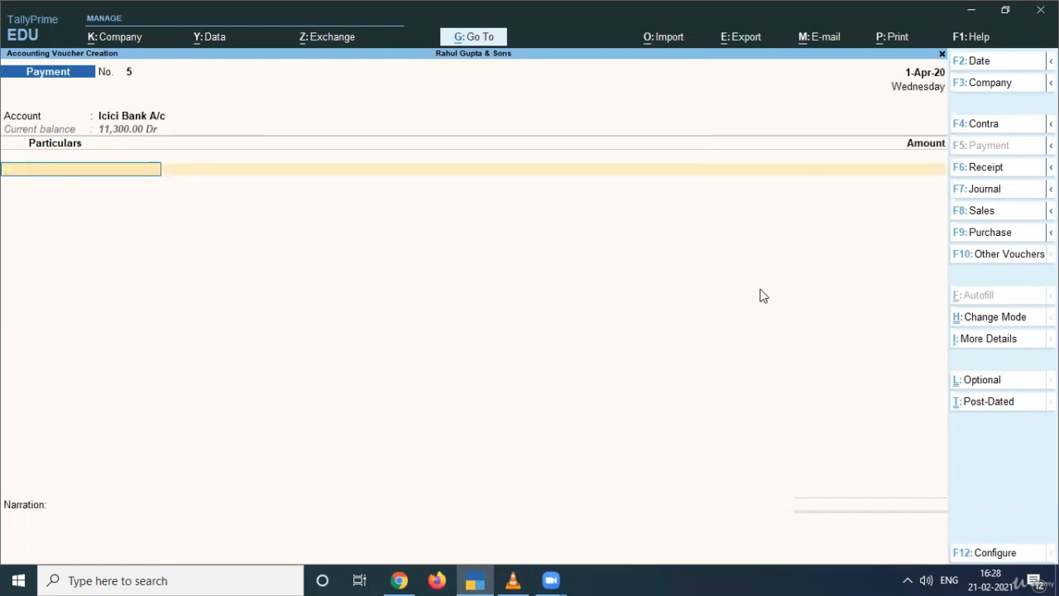
- Create a new 'Telephone expenses' ledger under Indirect Expenses
{"action": "type", "text": "T"}
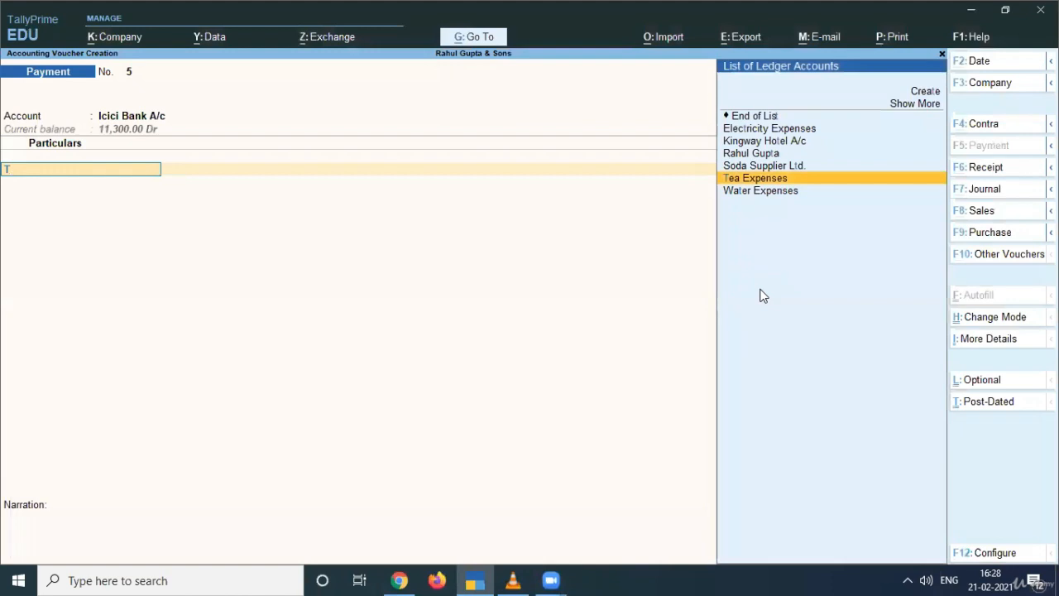
{"action": "key", "text": "BackSpace"}
{"action": "key", "text": "alt+c"}
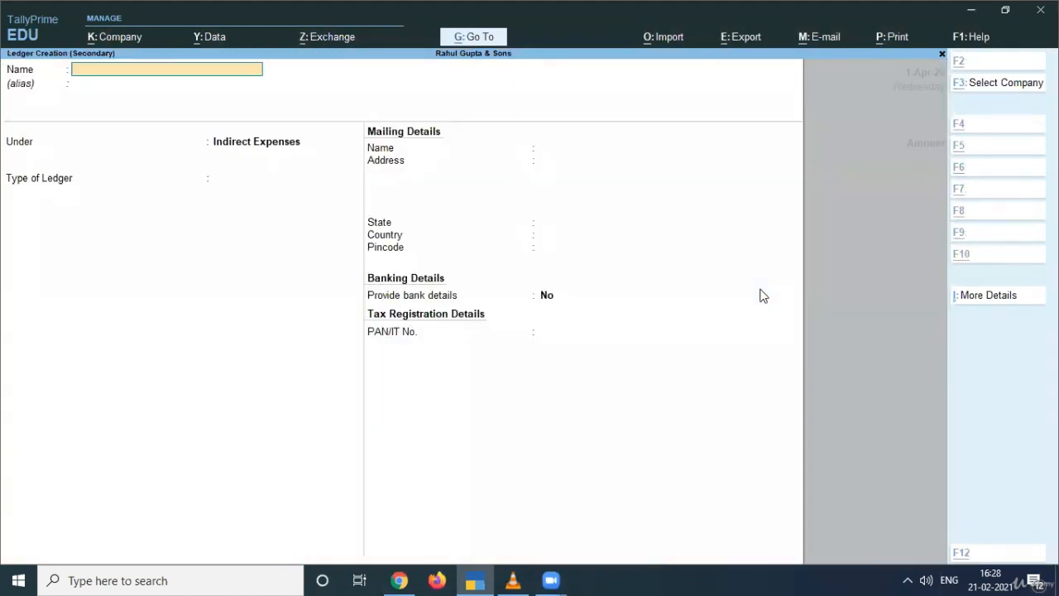
{"action": "type", "text": "Tele"}
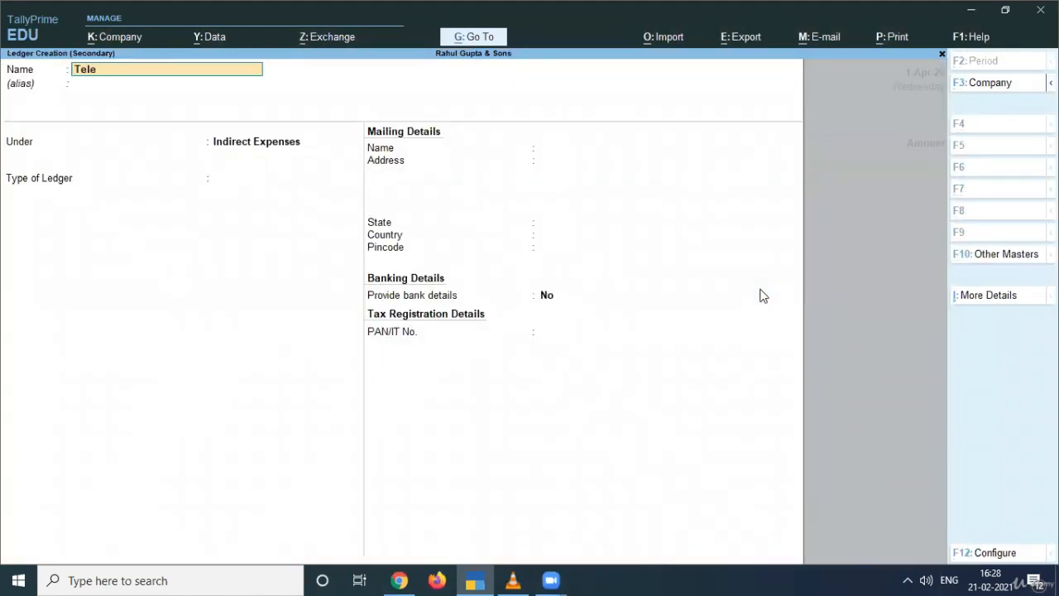
{"action": "type", "text": "phone expenses"}
{"action": "key", "text": "Return"}
{"action": "key", "text": "Return"}
{"action": "key", "text": "Return"}
{"action": "key", "text": "Return"}
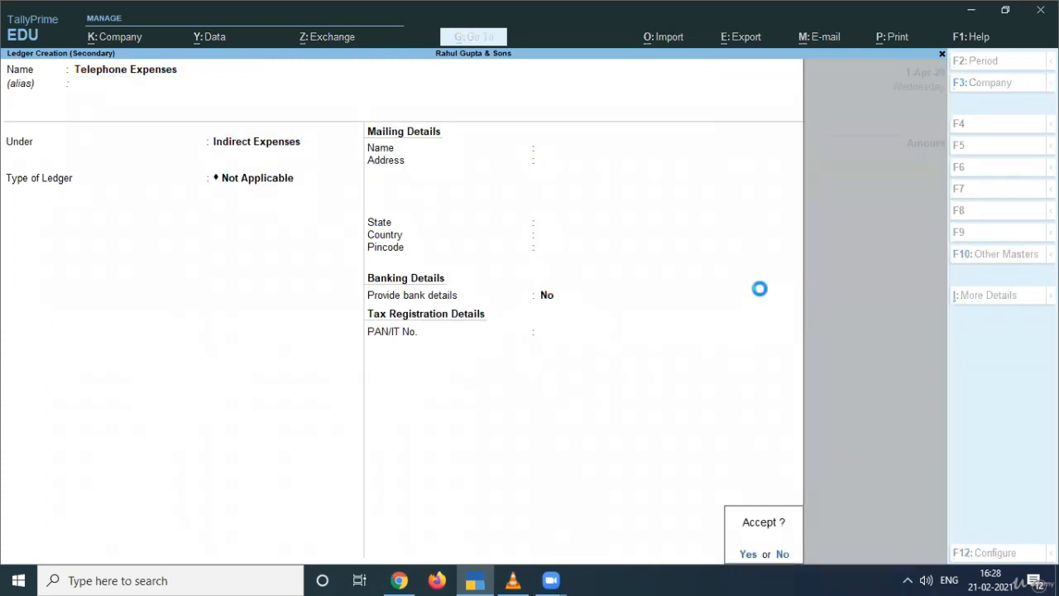
{"action": "key", "text": "Return"}
- Enter 300 for Telephone Expenses, fill the Cheque bank allocation, and save voucher No. 5
{"action": "key", "text": "alt+Tab"}
{"action": "key", "text": "alt+Tab"}
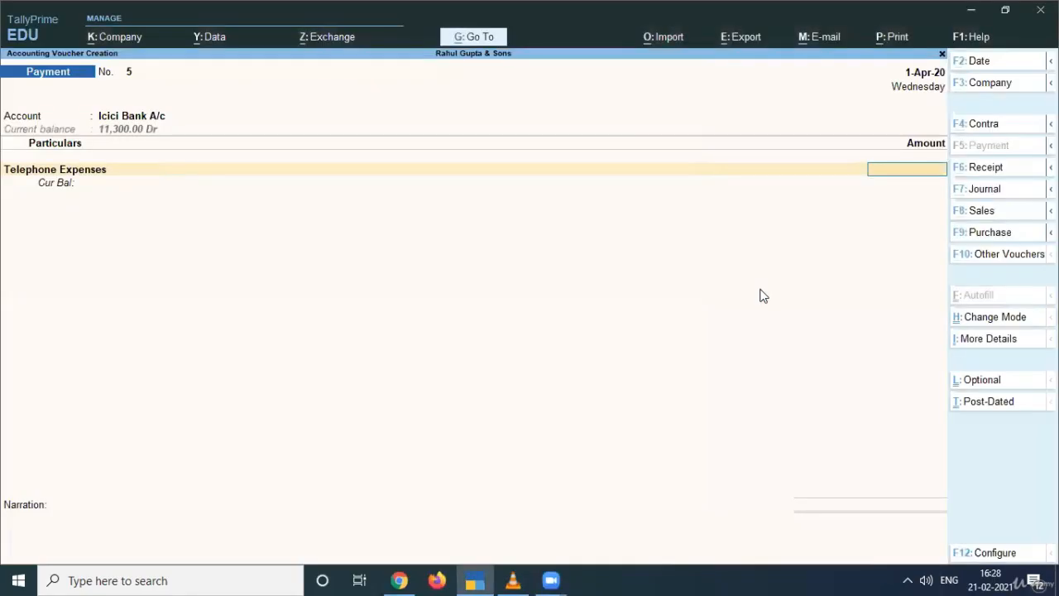
{"action": "type", "text": "300"}
{"action": "key", "text": "Return"}
{"action": "key", "text": "Return"}
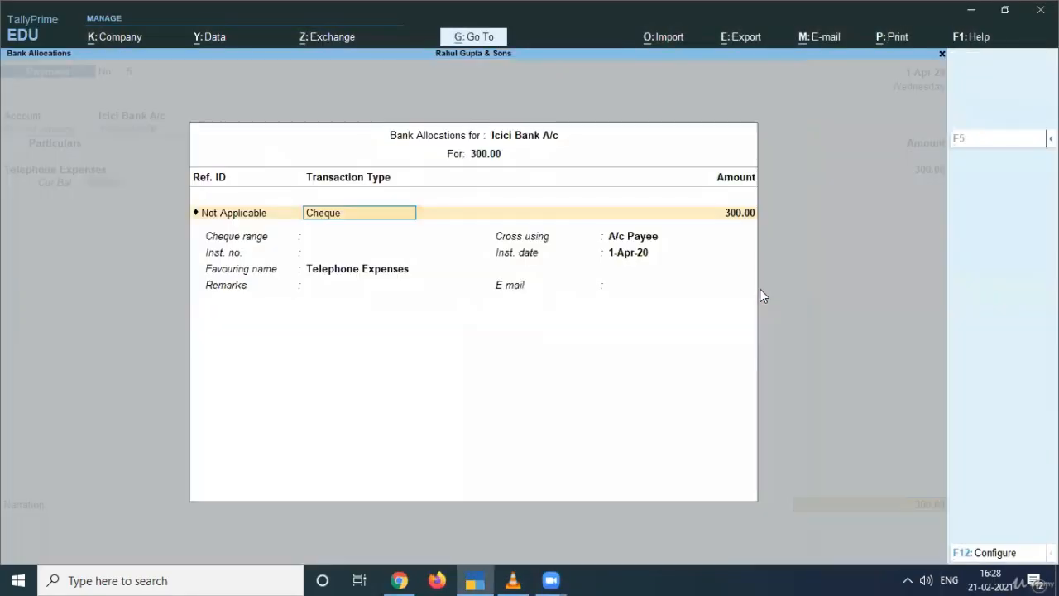
{"action": "key", "text": "Return"}
{"action": "key", "text": "Return"}
{"action": "key", "text": "Return"}
{"action": "key", "text": "Return"}
{"action": "key", "text": "Return"}
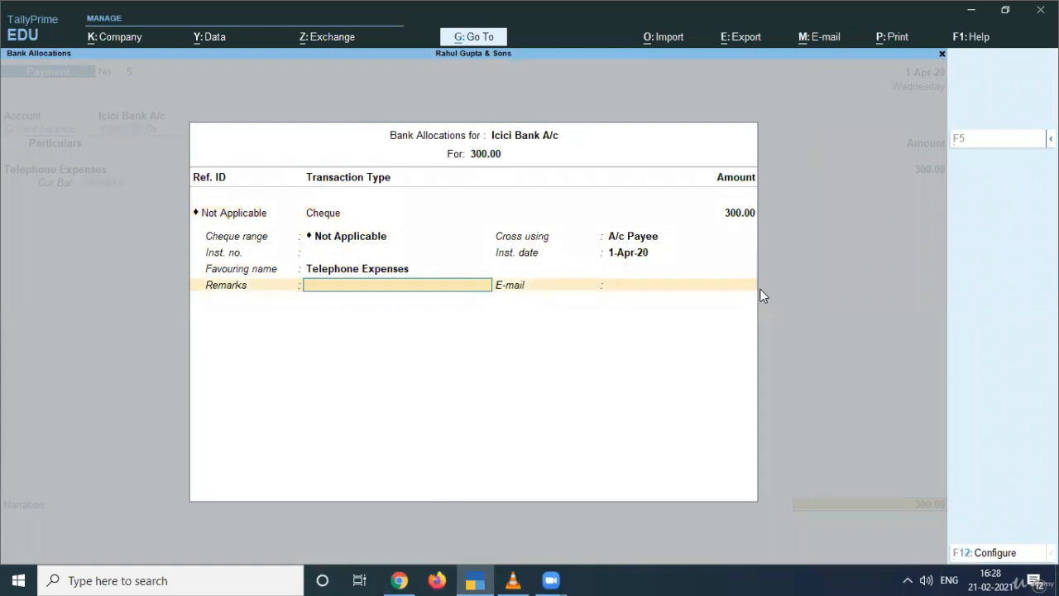
{"action": "key", "text": "Return"}
{"action": "key", "text": "Return"}
{"action": "key", "text": "Return"}
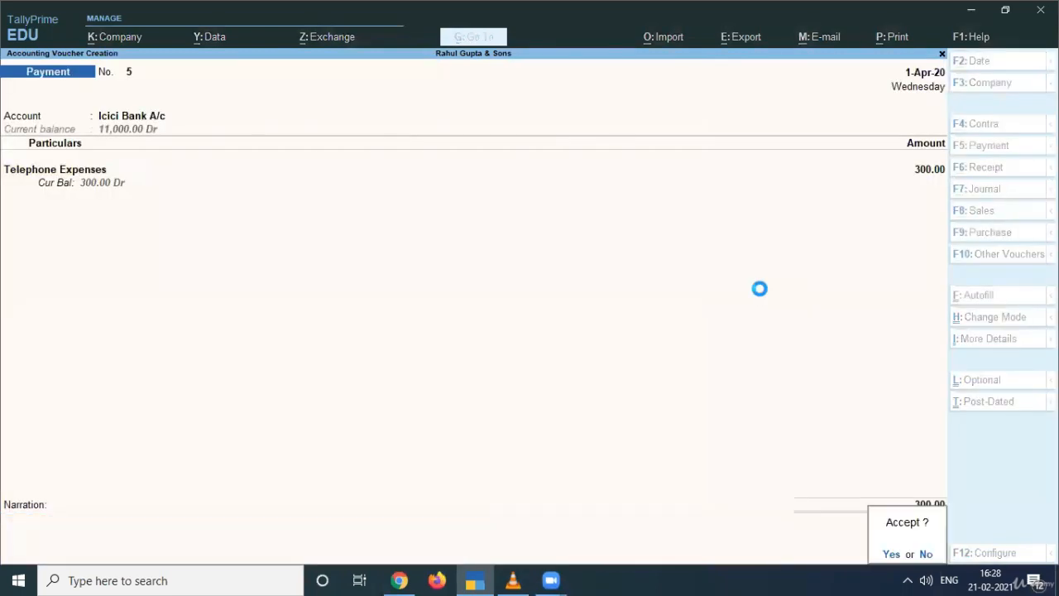
{"action": "key", "text": "alt+Tab"}
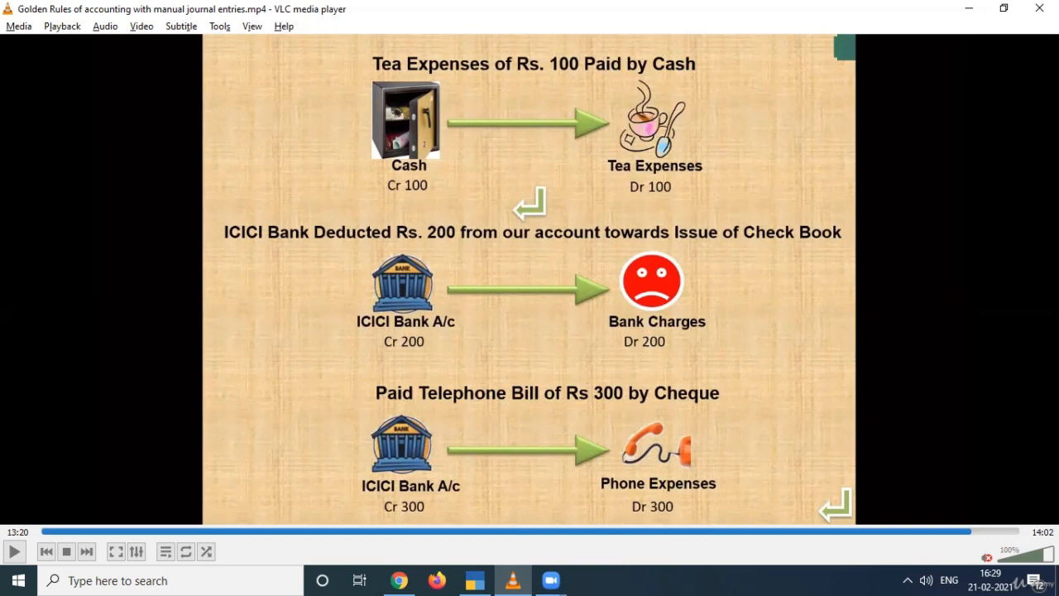
- Quit blank payment voucher No. 6 with Esc and Yes, landing on the Gateway of Tally menu
{"action": "key", "text": "alt+Tab"}
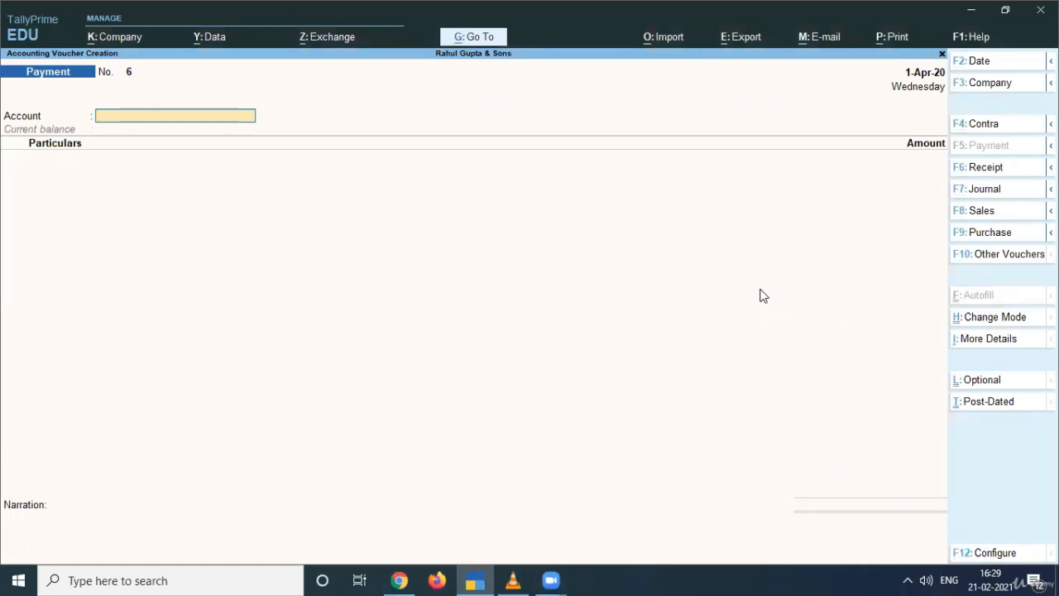
{"action": "key", "text": "Escape"}
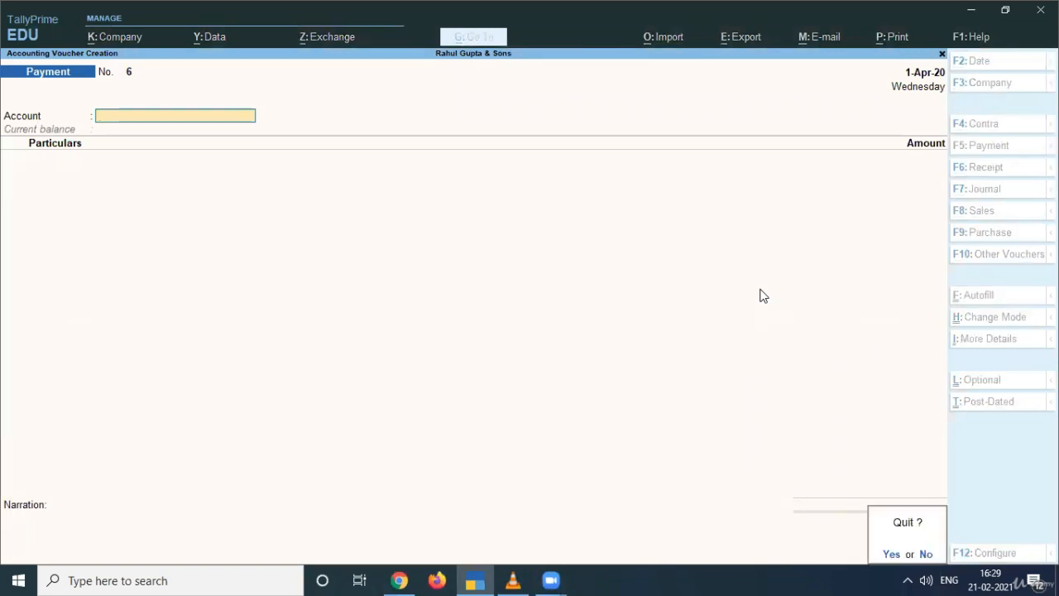
{"action": "key", "text": "y"}
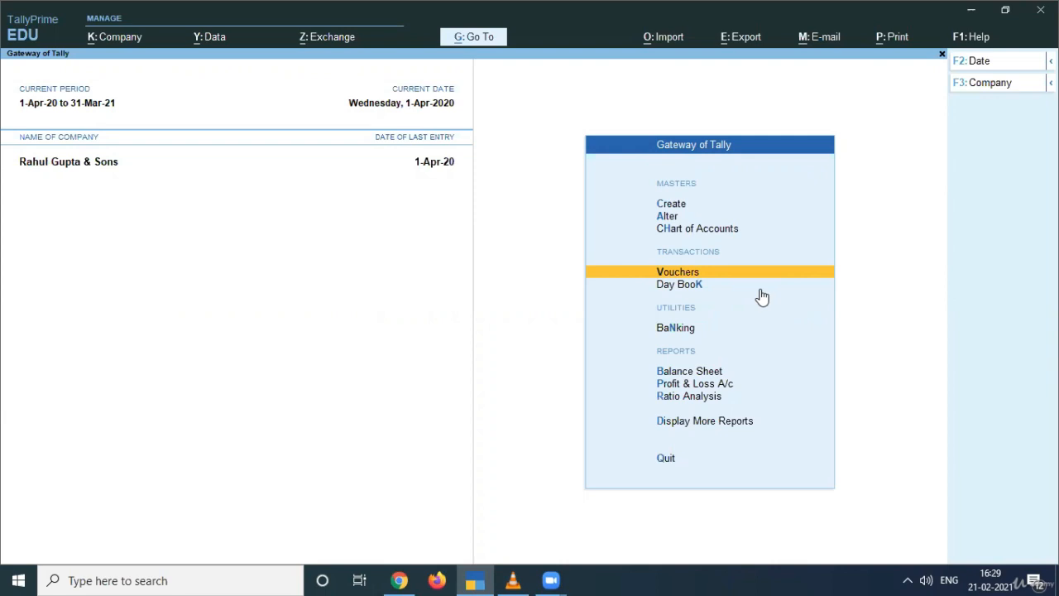
{"action": "key", "text": "Down"}
- Open the Day Book from the Gateway of Tally menu, then close it
{"action": "key", "text": "Down"}
{"action": "key", "text": "Down"}
{"action": "key", "text": "Down"}
{"action": "key", "text": "Up"}
{"action": "key", "text": "Up"}
{"action": "key", "text": "Up"}
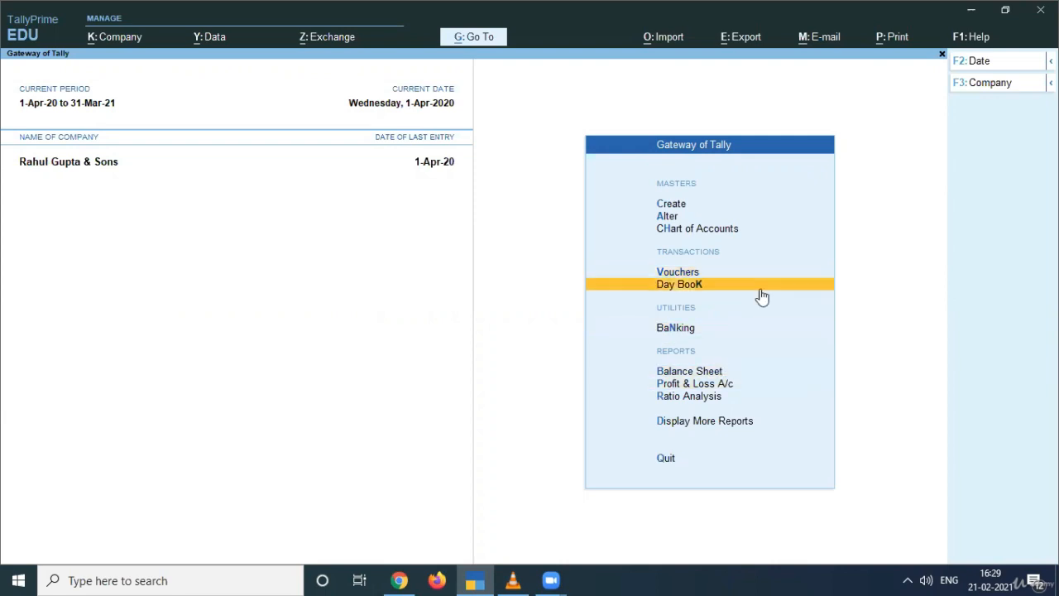
{"action": "key", "text": "Up"}
{"action": "key", "text": "Down"}
{"action": "key", "text": "Return"}
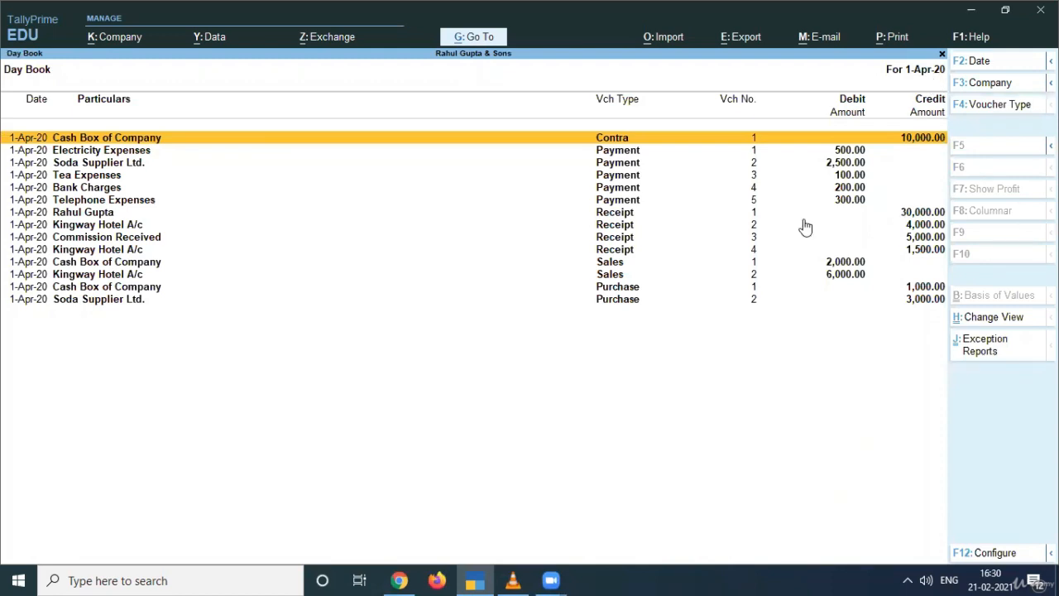
{"action": "key", "text": "Escape"}
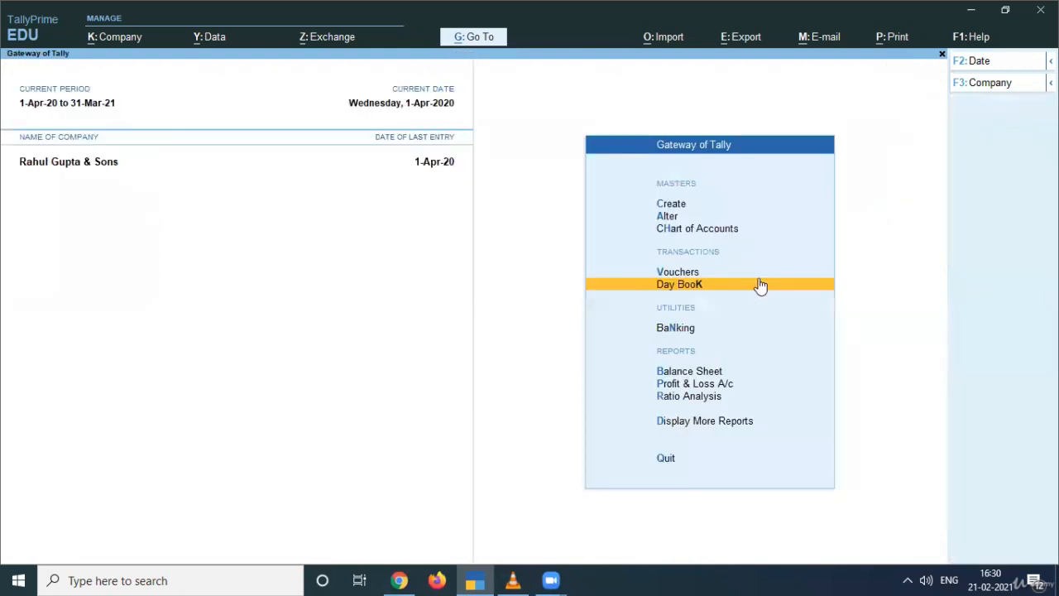
- Open the Day Book from Display More Reports and bring up its Change Period dialog
{"action": "key", "text": "Down"}
{"action": "key", "text": "Down"}
{"action": "key", "text": "Down"}
{"action": "key", "text": "Down"}
{"action": "key", "text": "Down"}
{"action": "key", "text": "Return"}
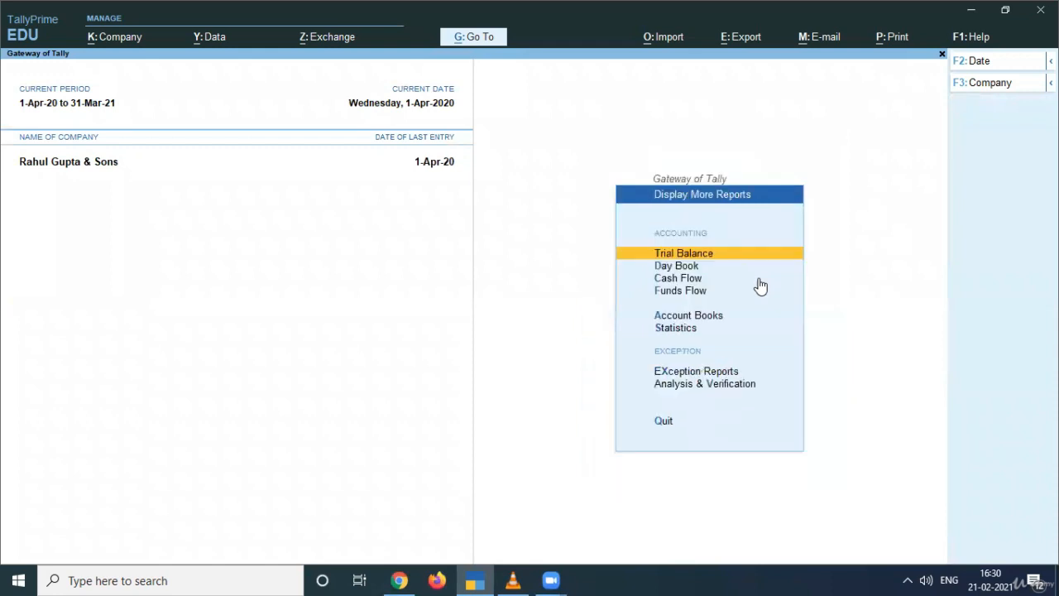
{"action": "key", "text": "Down"}
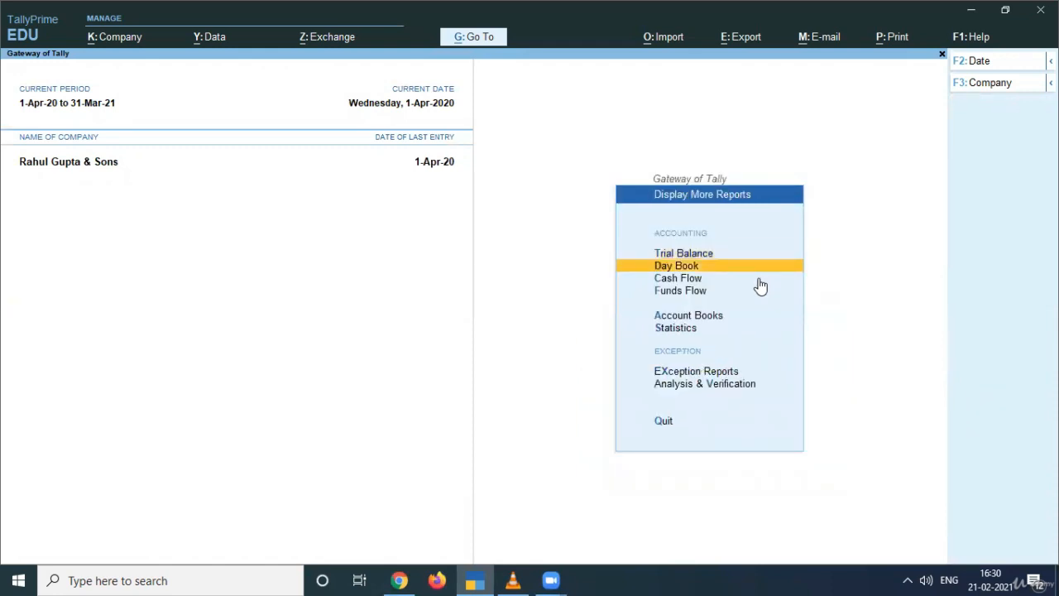
{"action": "key", "text": "Return"}
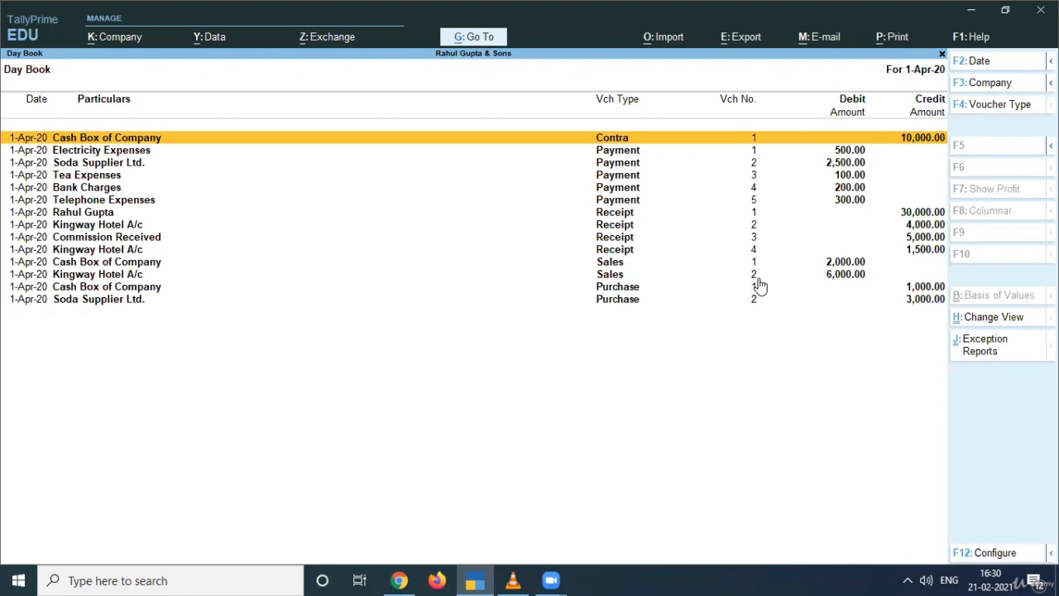
{"action": "key", "text": "alt+F2"}
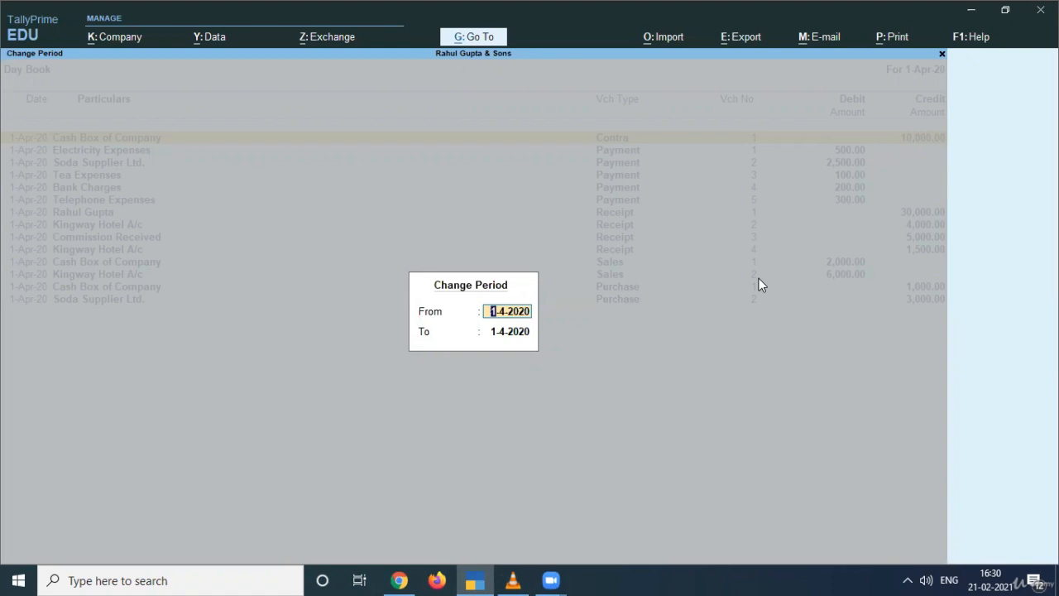
- Set the Day Book To date to 1-5-2020, then exit back to Gateway of Tally
{"action": "key", "text": "Return"}
{"action": "type", "text": "1-5-2020"}
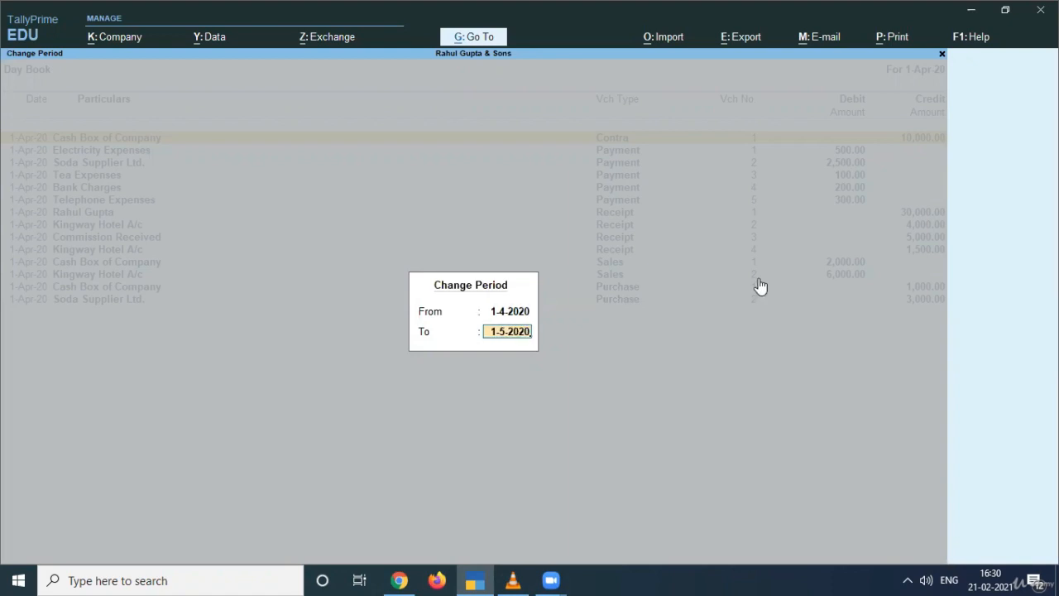
{"action": "key", "text": "Return"}
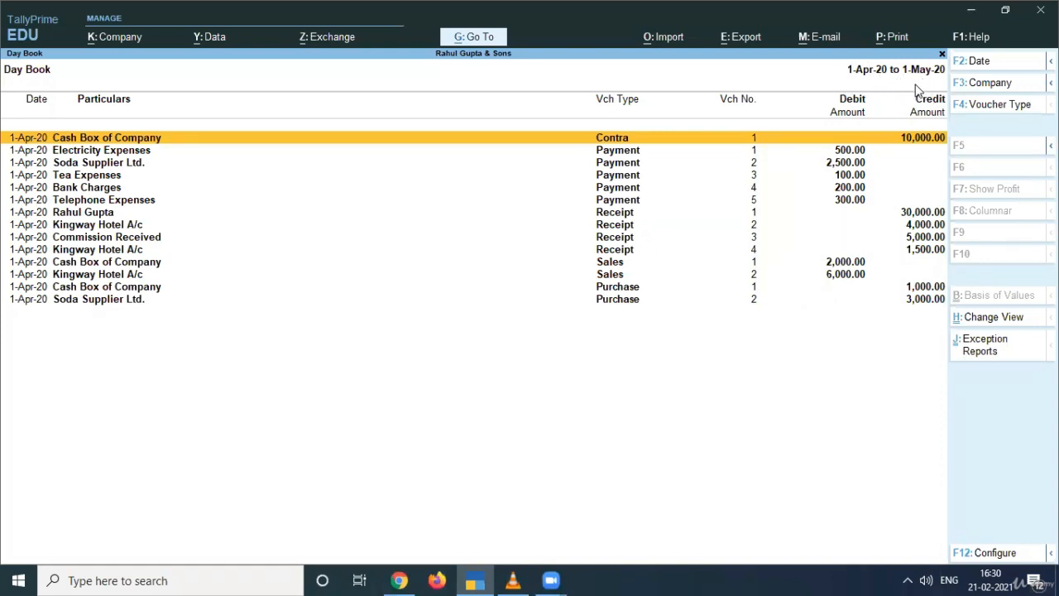
{"action": "key", "text": "Escape"}
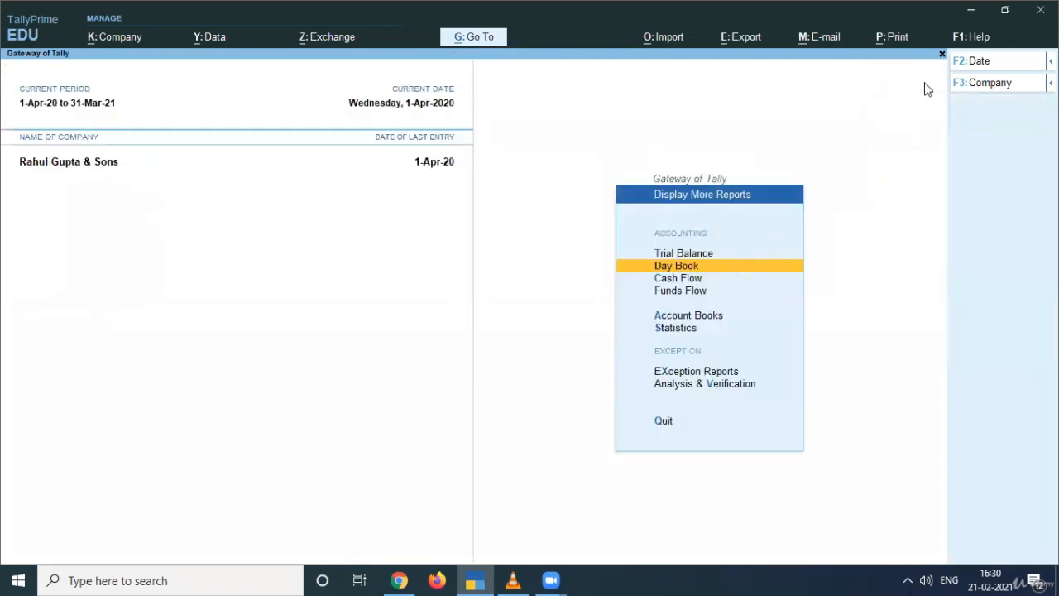
{"action": "key", "text": "Escape"}
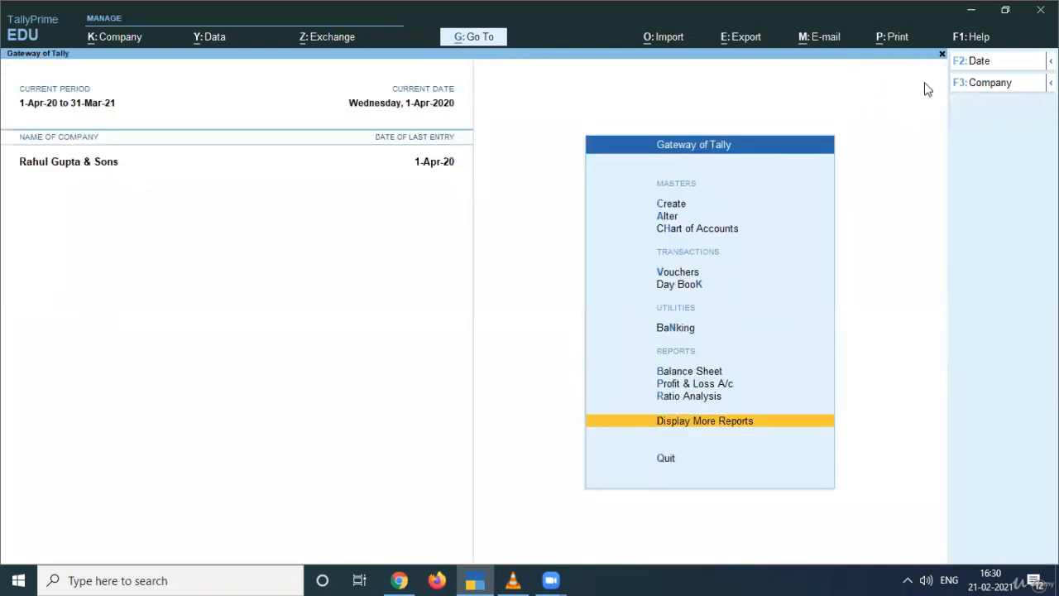